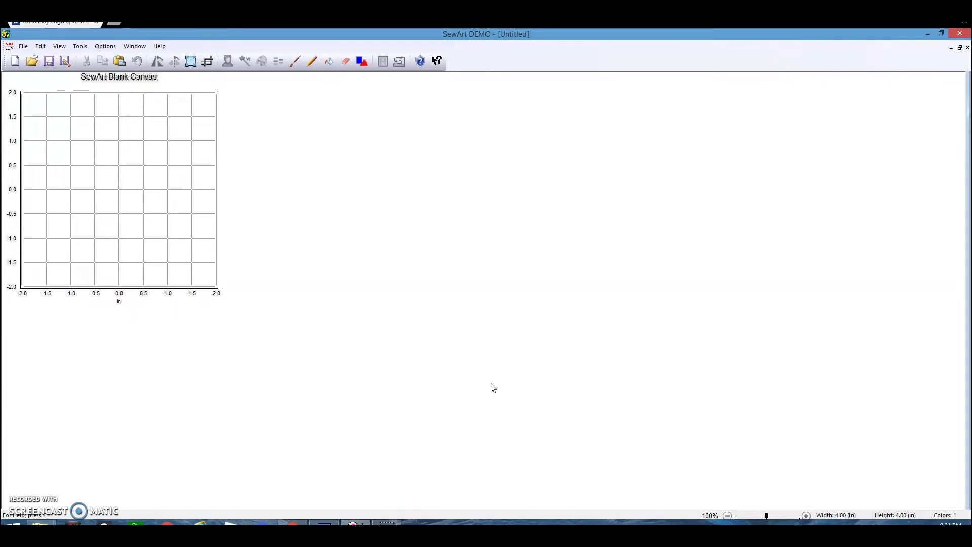
- Switch from SewArt to the Webster University Logos page in Chrome
key("alt+Tab")
left_click(465, 206)
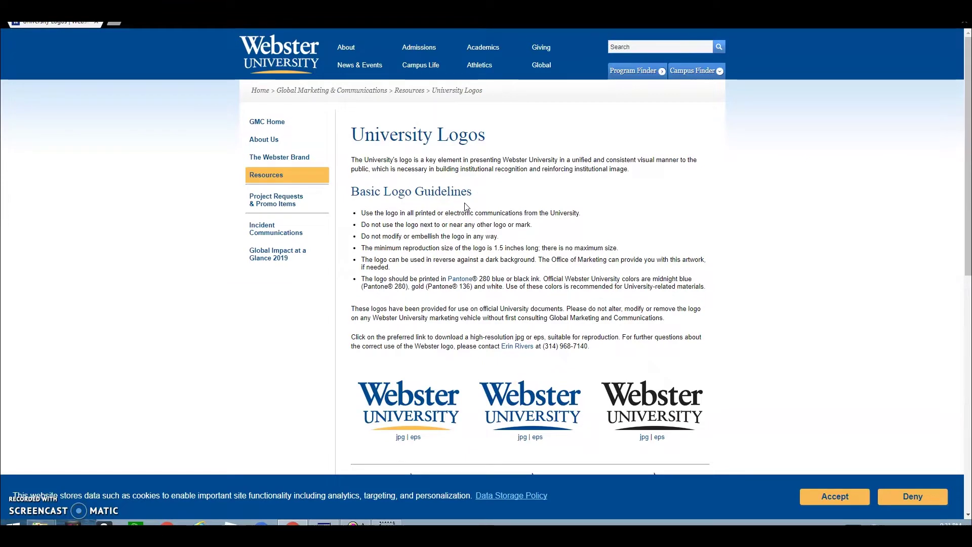
left_click(479, 287)
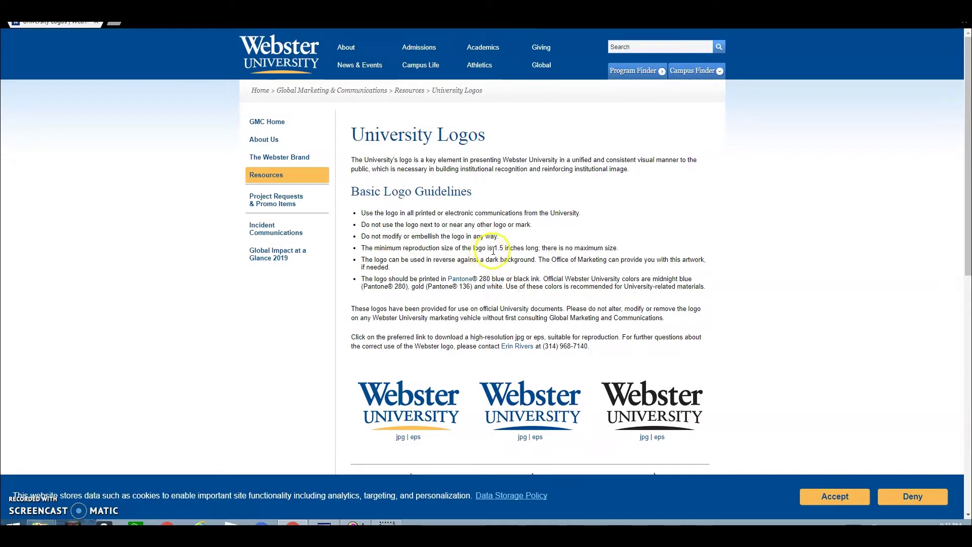
scroll(517, 392, "down", 7)
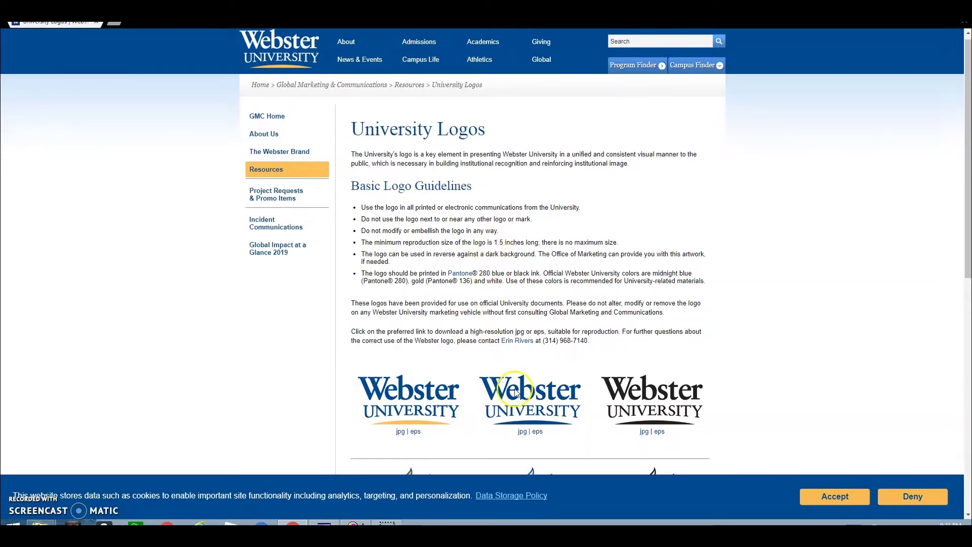
scroll(515, 390, "up", 8)
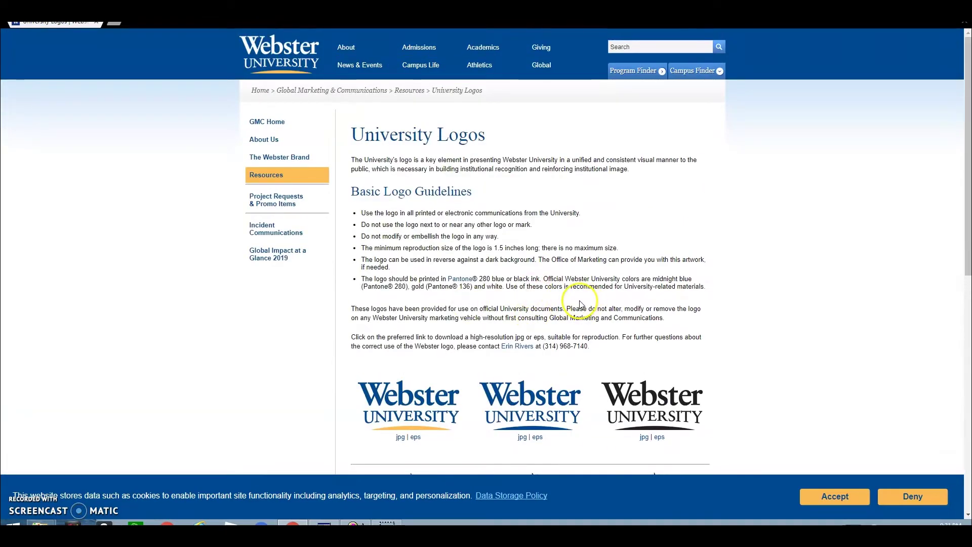
scroll(414, 367, "down", 1)
scroll(414, 367, "down", 2)
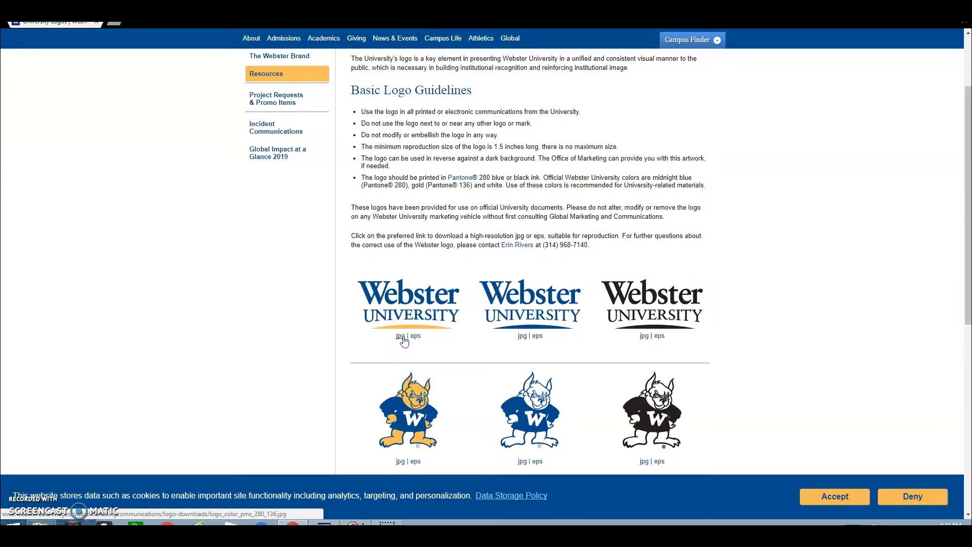
left_click(347, 342)
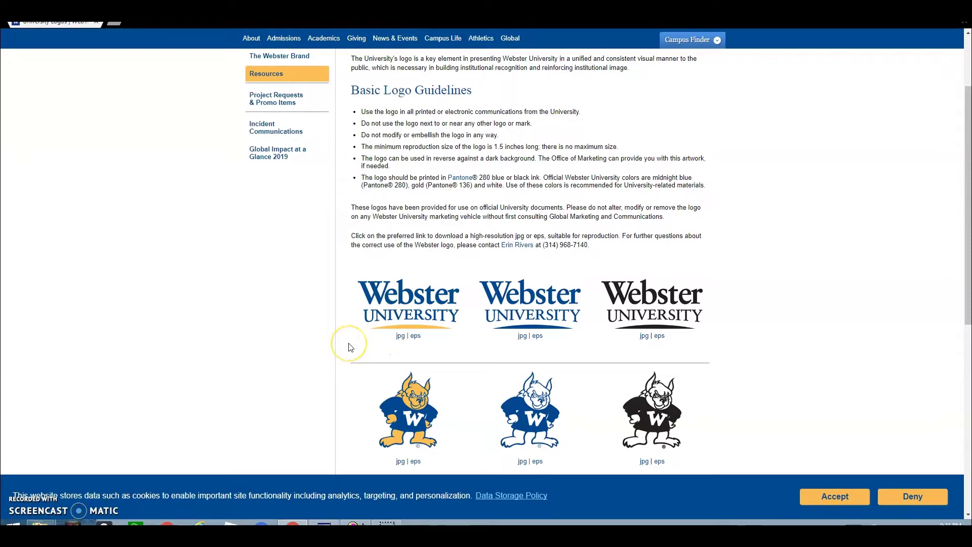
left_click(353, 346)
left_click(401, 336)
- Save the full-colour Webster logo JPG image into the Downloads folder
right_click(406, 330)
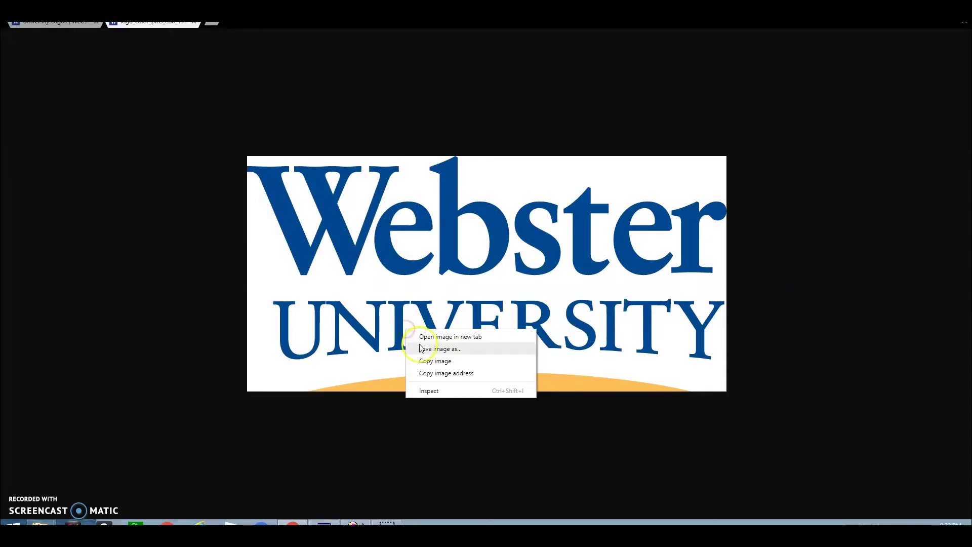
left_click(421, 348)
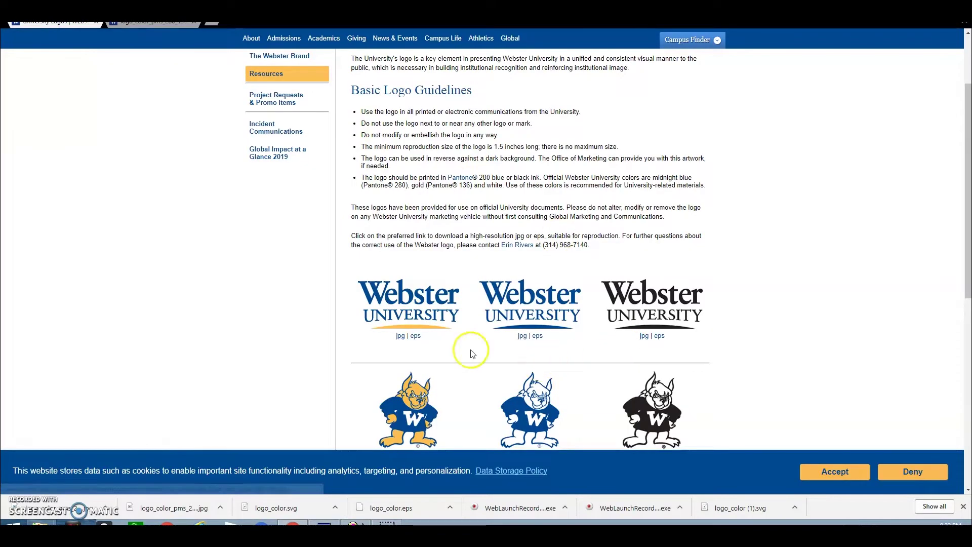
- Download logo_color.eps from the eps link under the first colour logo
left_click(416, 338)
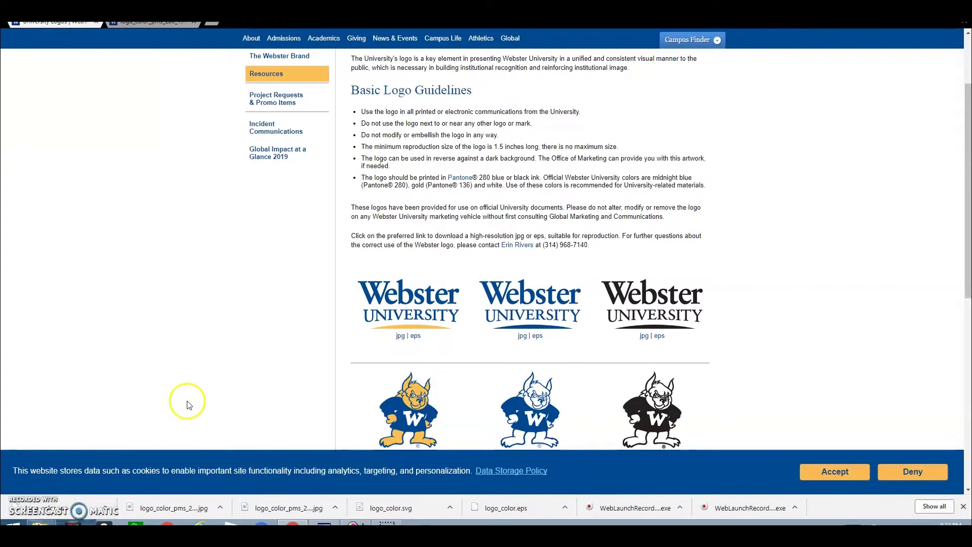
scroll(222, 410, "up", 1)
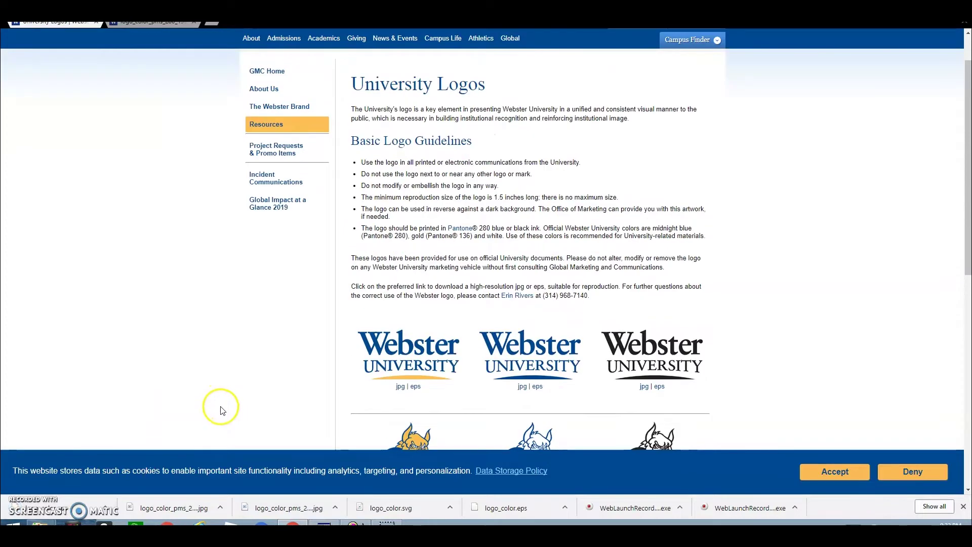
left_click(425, 391)
left_click(427, 406)
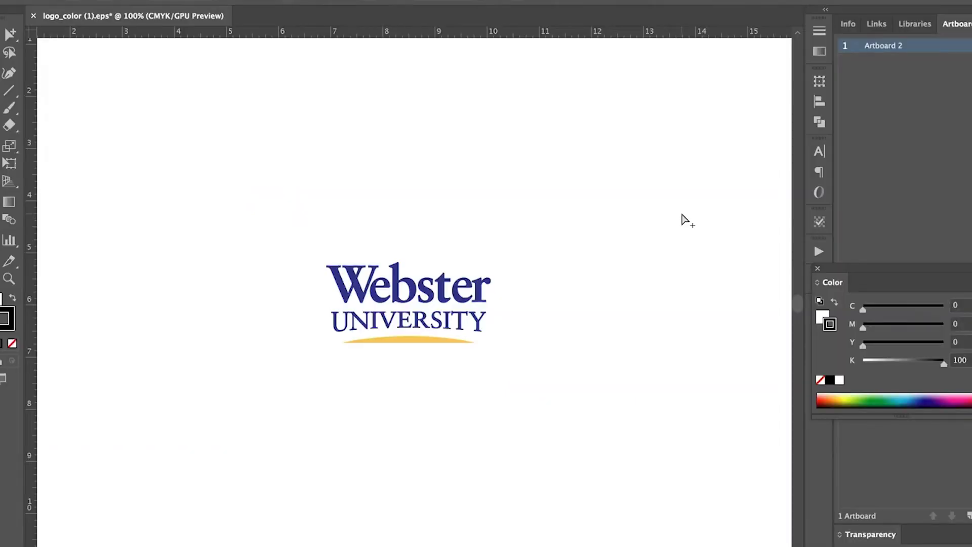
- Zoom the EPS logo in Illustrator from 150% to over 6400%, showing crisp edges
key("super+equal")
key("super+equal")
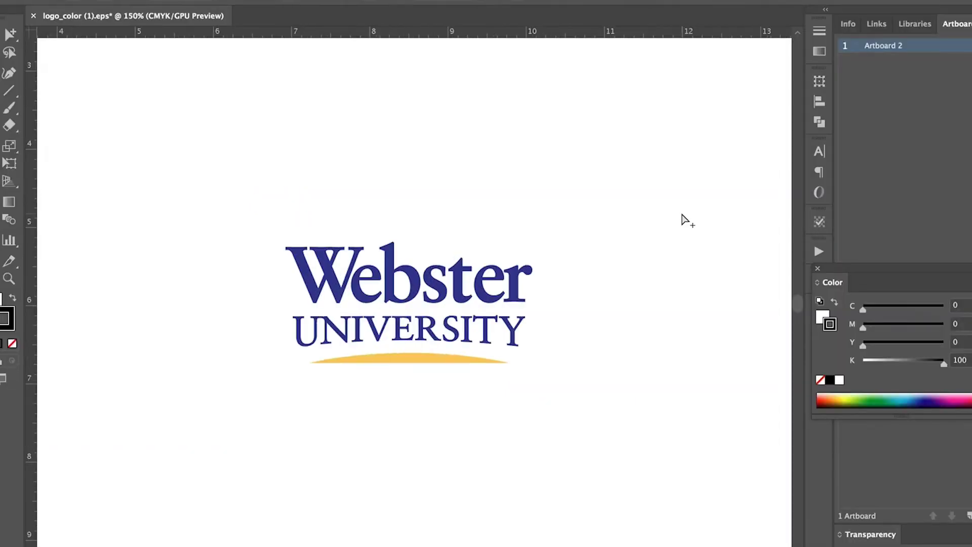
key("super+equal")
key("super+equal")
key("super+equal")
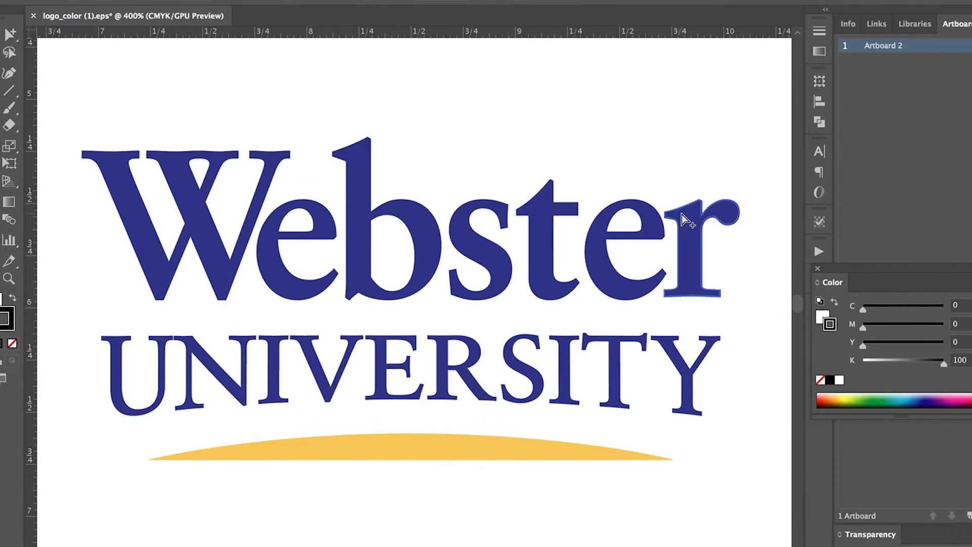
key("super+equal")
key("super+equal")
key("super+equal")
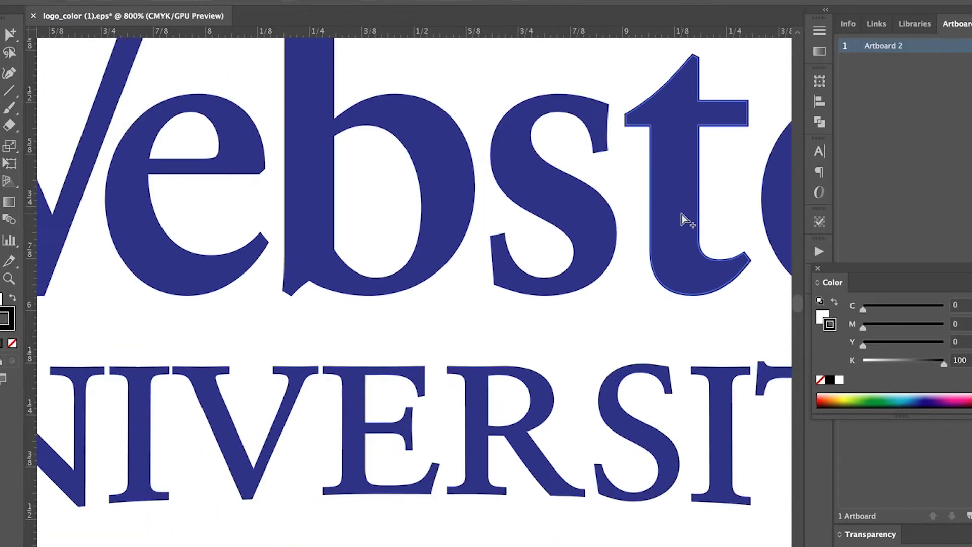
key("super+equal")
key("super+equal")
key("super+equal")
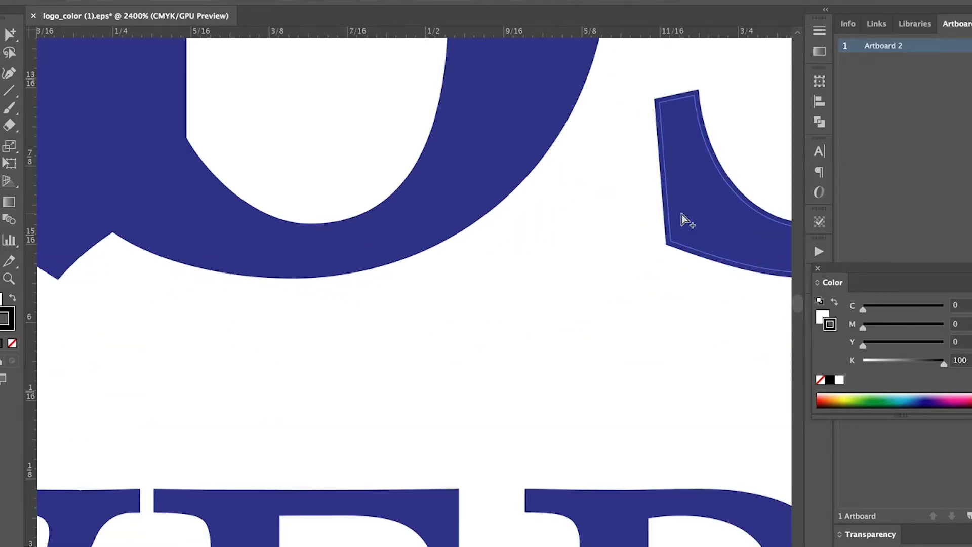
key("super+equal")
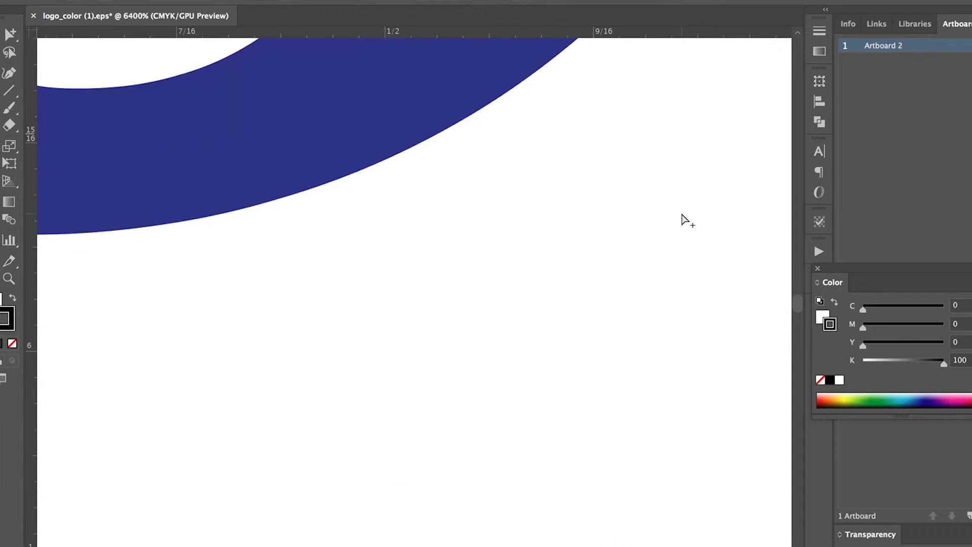
key("super+equal")
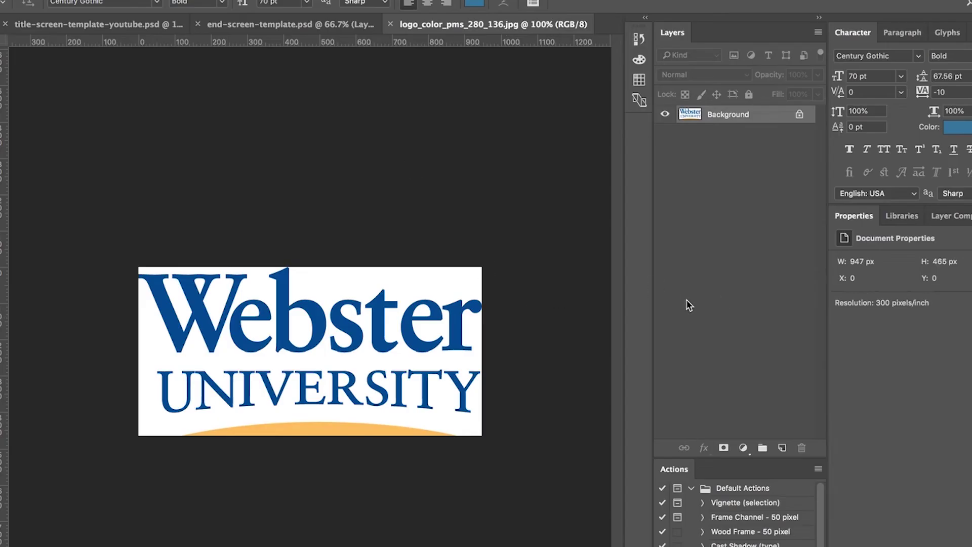
- Zoom the JPG logo in Photoshop from 100% to 600%, revealing jagged pixelated edges
key("super+equal")
key("super+equal")
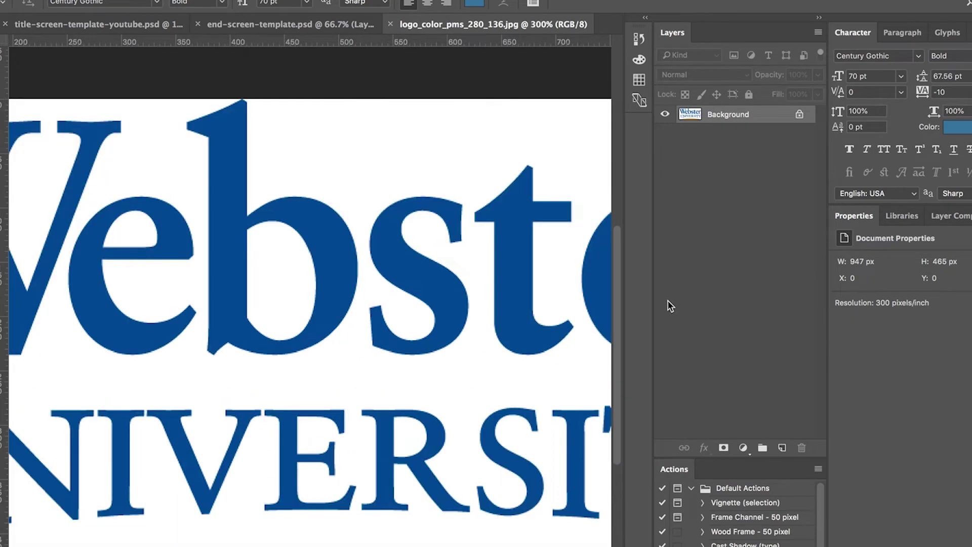
key("super+equal")
key("super+equal")
key("super+equal")
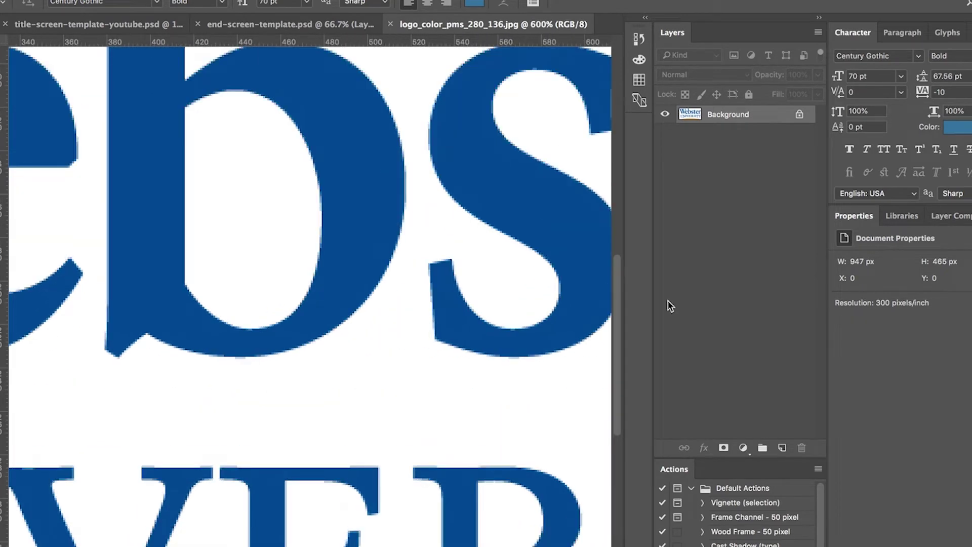
key("super+equal")
key("super+equal")
key("super+equal")
key("super+equal")
key("super+equal")
key("super+equal")
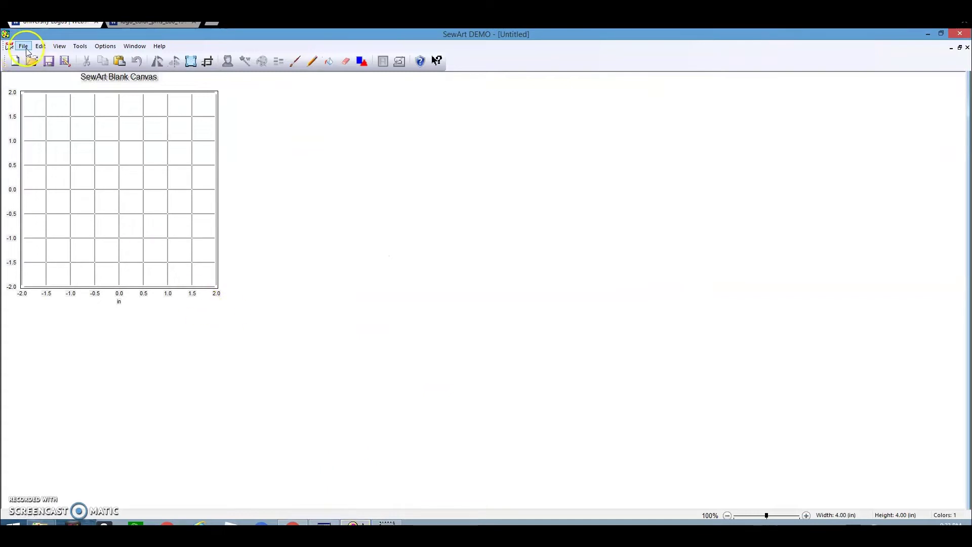
- Open logo_color_pms_280_136 (1) in SewArt and enter Merge-Despeckle mode
left_click(24, 46)
left_click(31, 67)
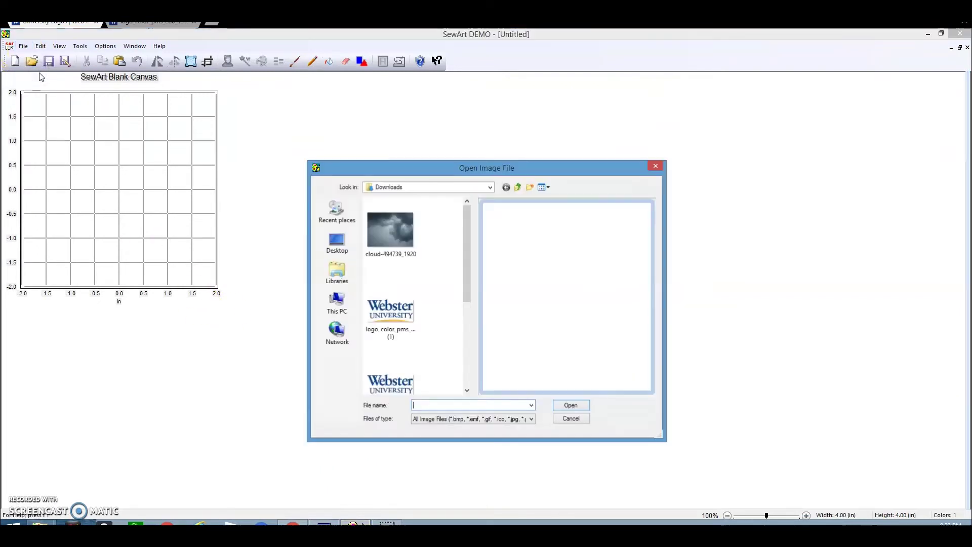
left_click(395, 325)
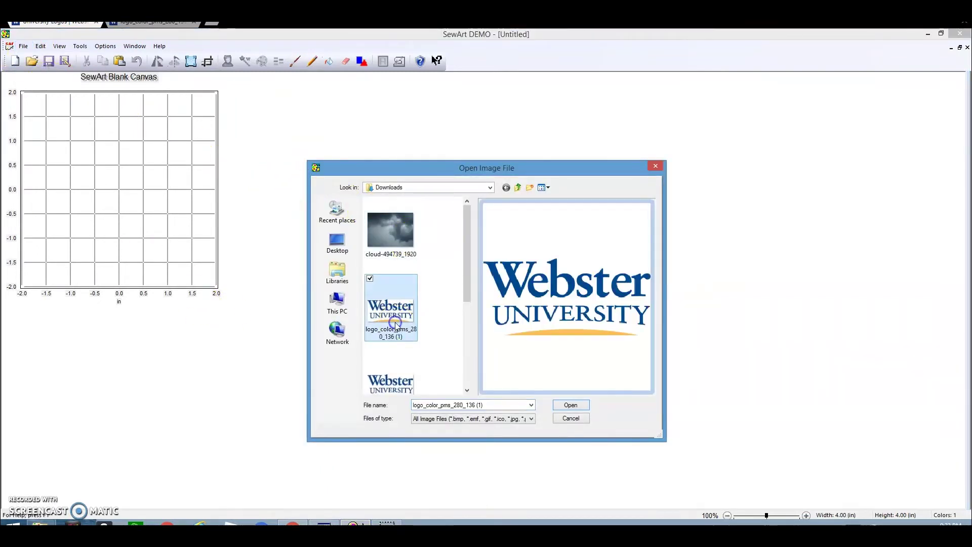
left_click(571, 405)
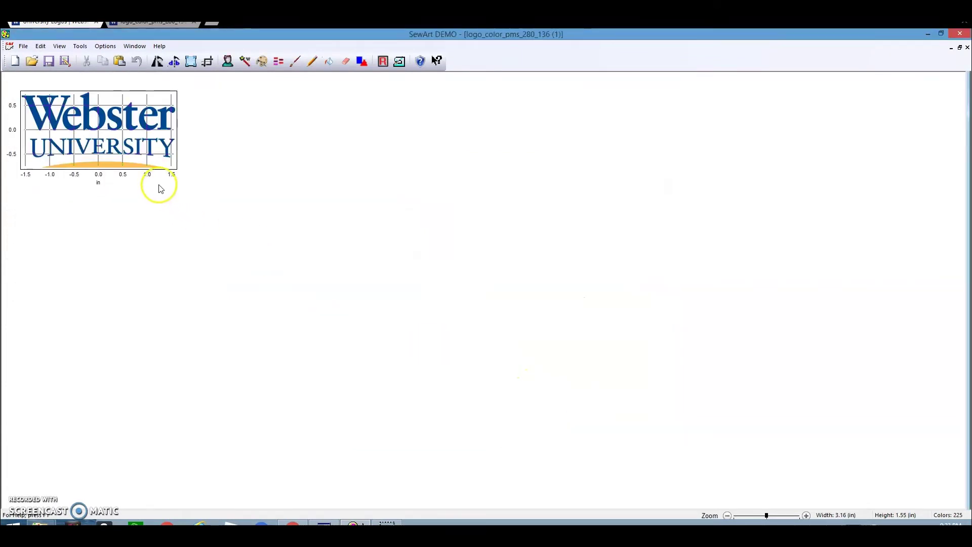
left_click(276, 63)
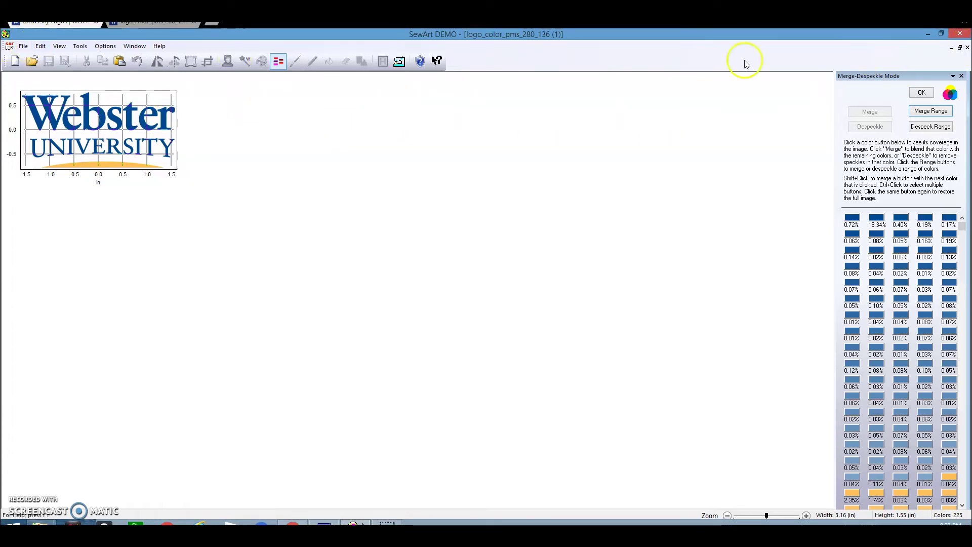
- Close the 225-colour logo document, leaving a blank 4.00 × 4.00 in Untitled canvas
left_click(967, 48)
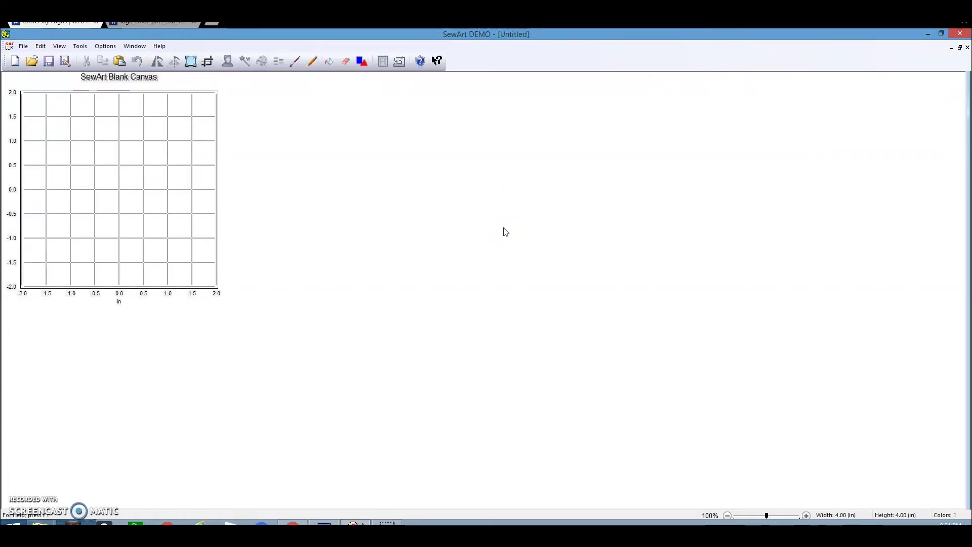
- Bring up Zamzar's EPS-to-SVG converter in Chrome and start adding a file from Downloads
left_click(893, 298)
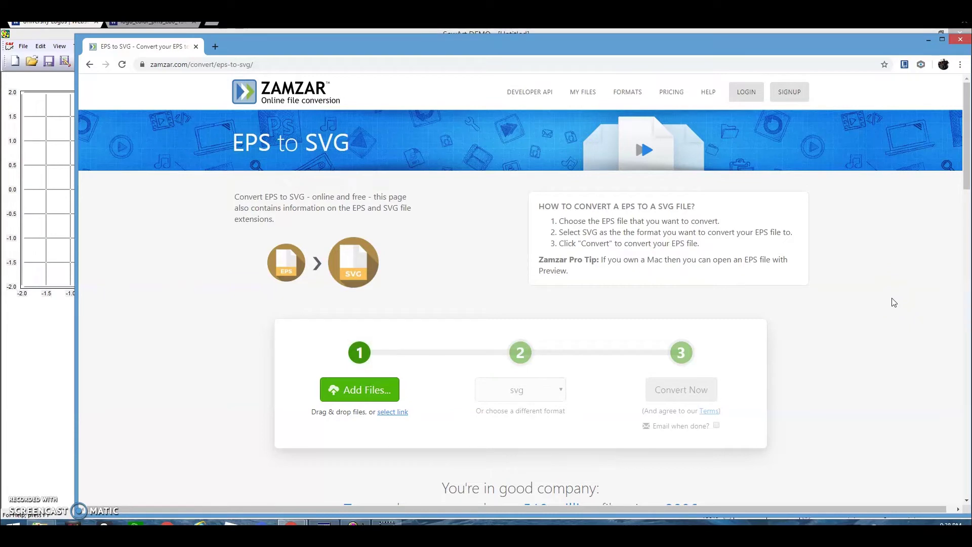
left_click(169, 71)
left_click(161, 68)
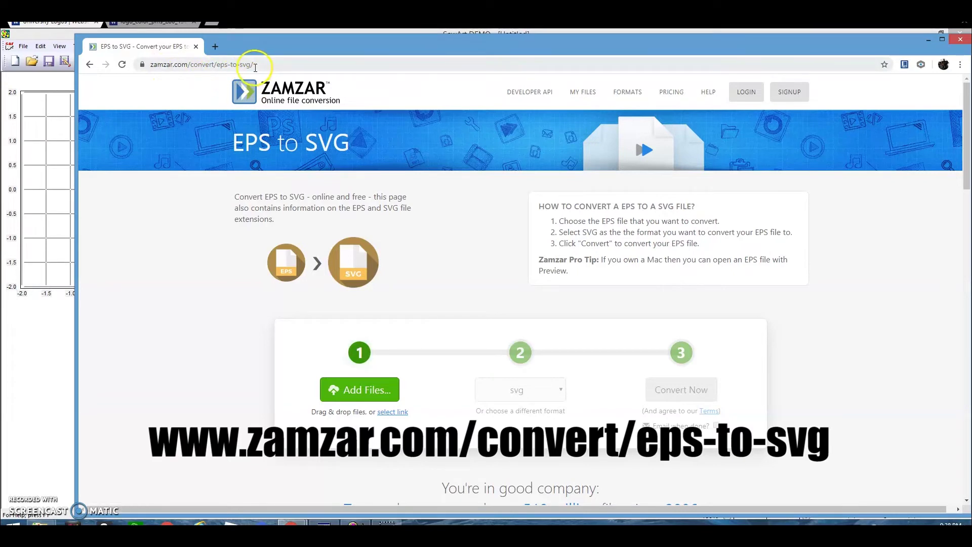
left_click(374, 394)
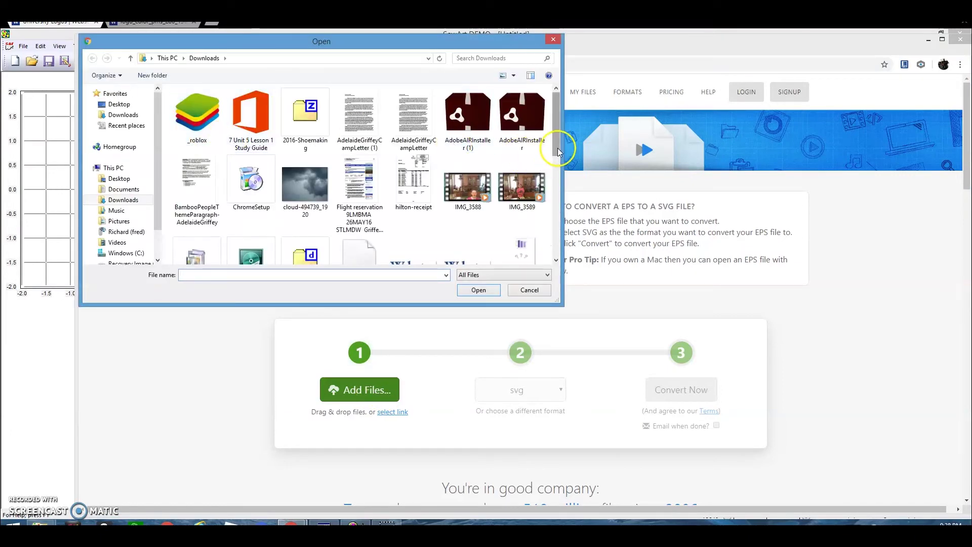
- Choose logo_color.eps from Downloads as the file to convert
left_click_drag(555, 152, 555, 185)
left_click(354, 182)
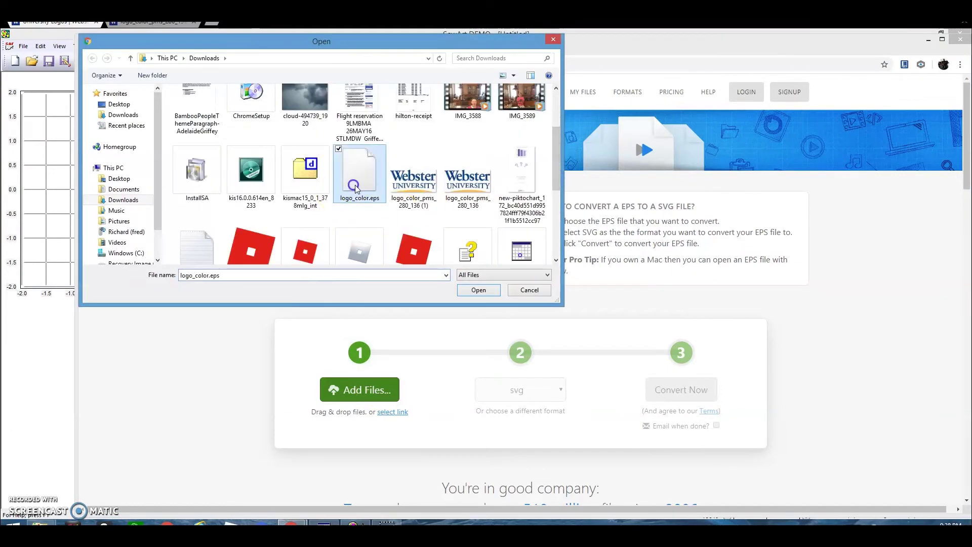
left_click(480, 292)
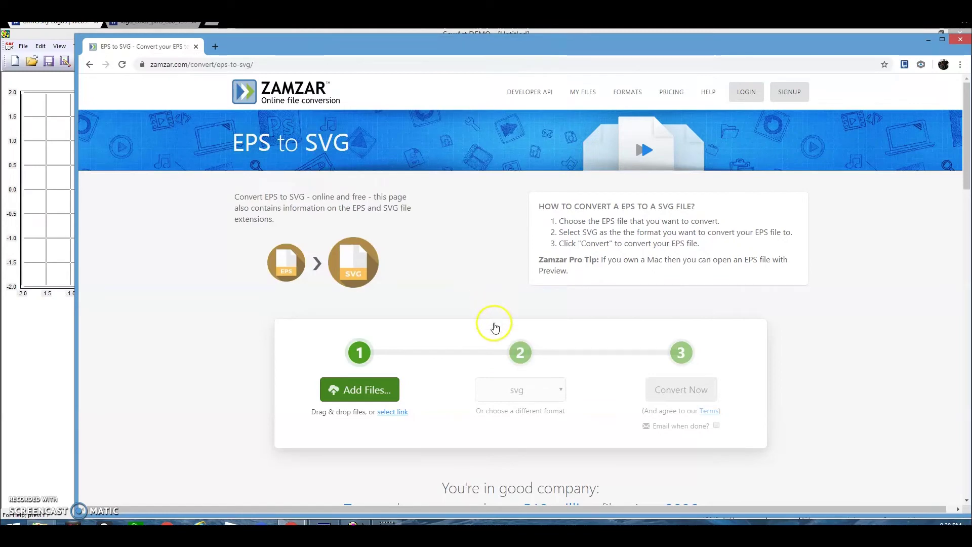
- Convert it to SVG, download logo_color.svg, and return to SewArt
scroll(511, 365, "down", 1)
scroll(523, 386, "down", 3)
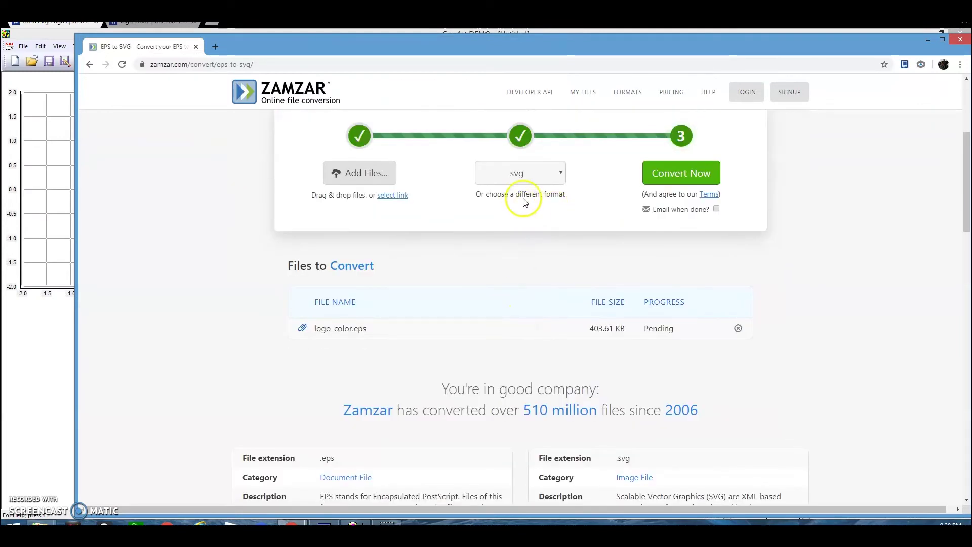
left_click(690, 173)
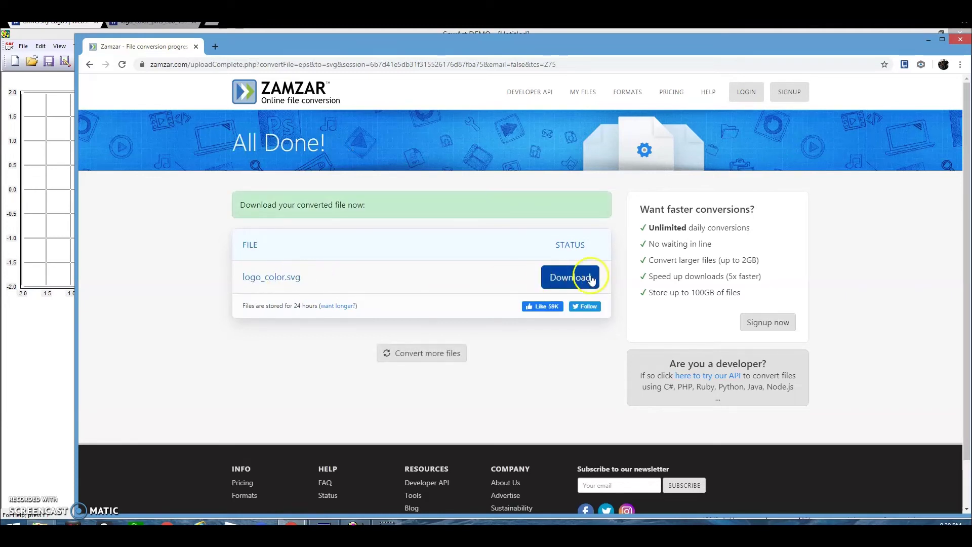
left_click(583, 279)
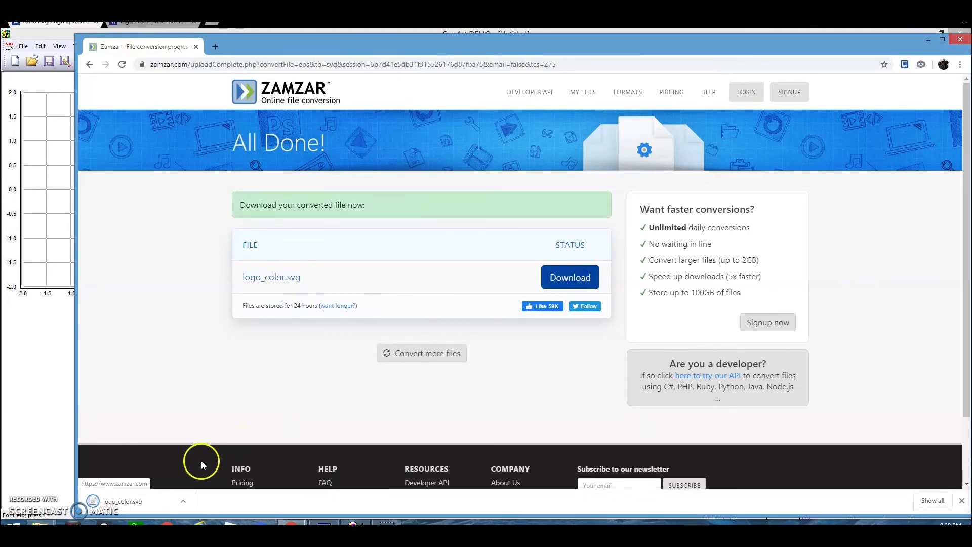
left_click(19, 330)
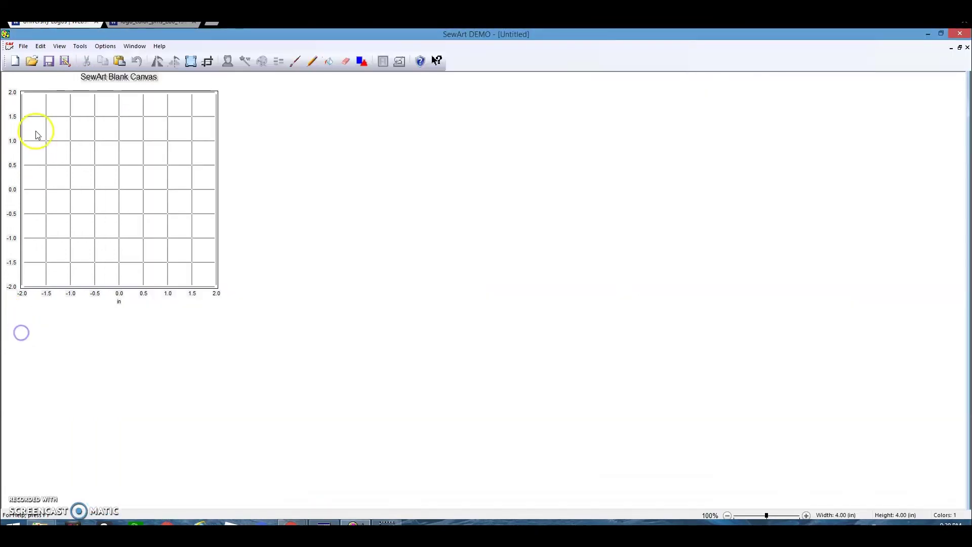
- Open logo_color from Downloads in SewArt (8.00 × 3.92 in, 3 colours) in Merge-Despeckle mode
left_click(24, 46)
left_click(23, 46)
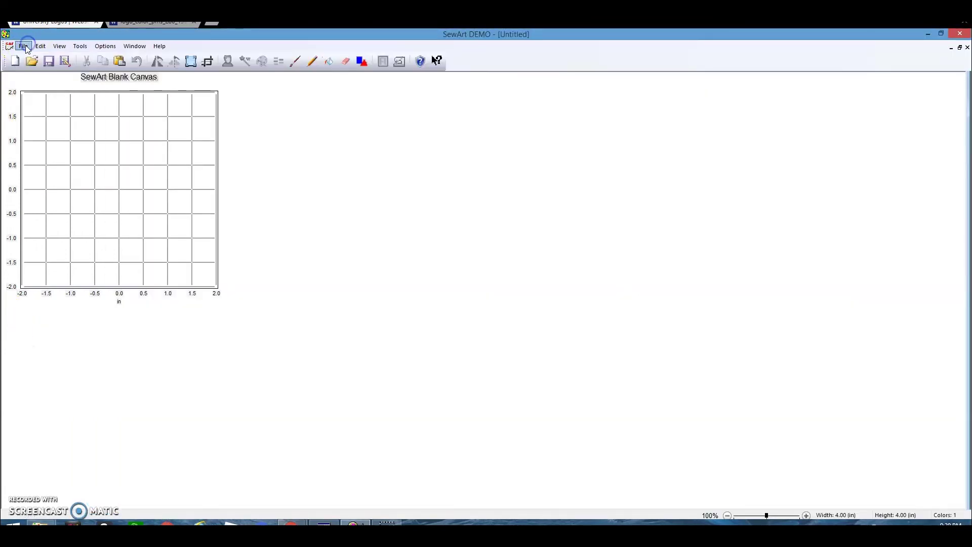
left_click(24, 46)
left_click(34, 68)
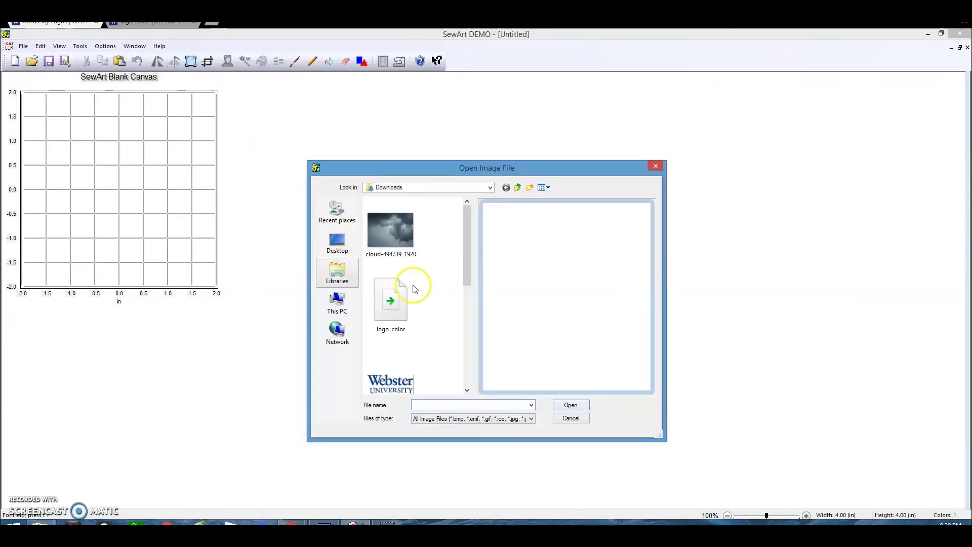
left_click_drag(470, 257, 471, 281)
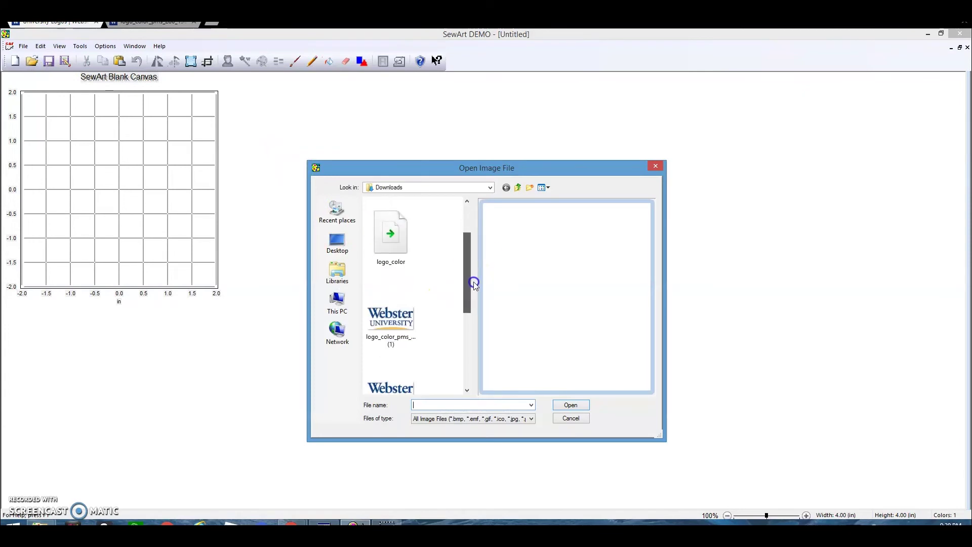
left_click(392, 255)
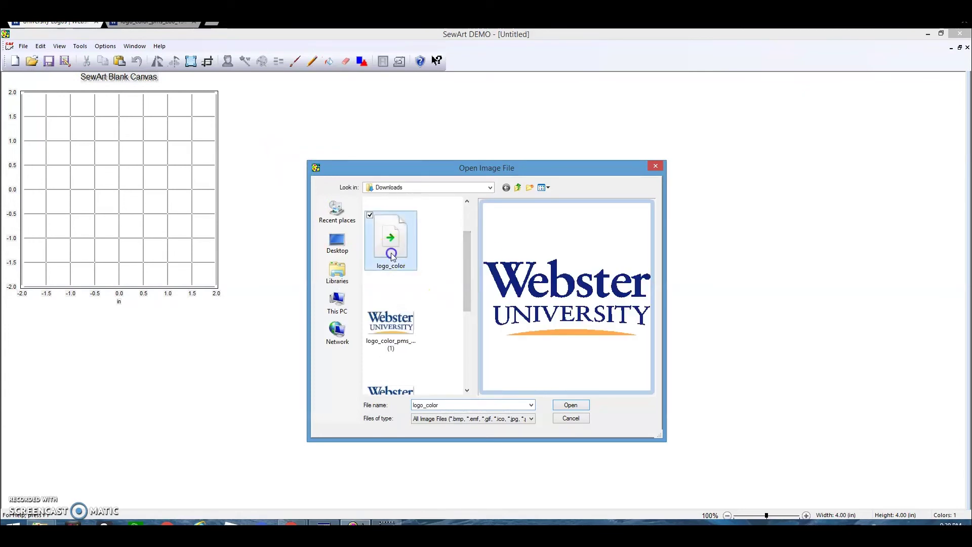
left_click(571, 405)
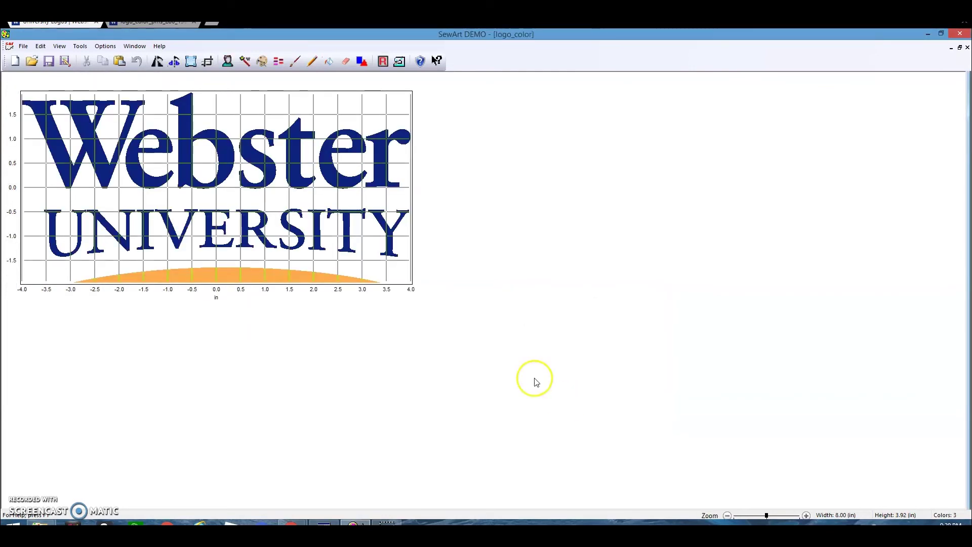
left_click(278, 61)
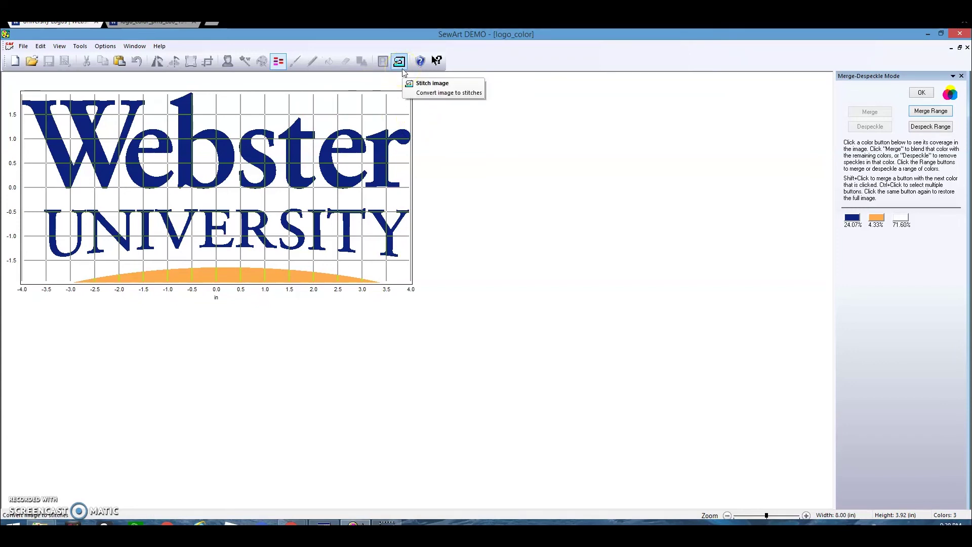
- Switch to stitch mode and fill the W of Webster with navy fill stitches
left_click(400, 61)
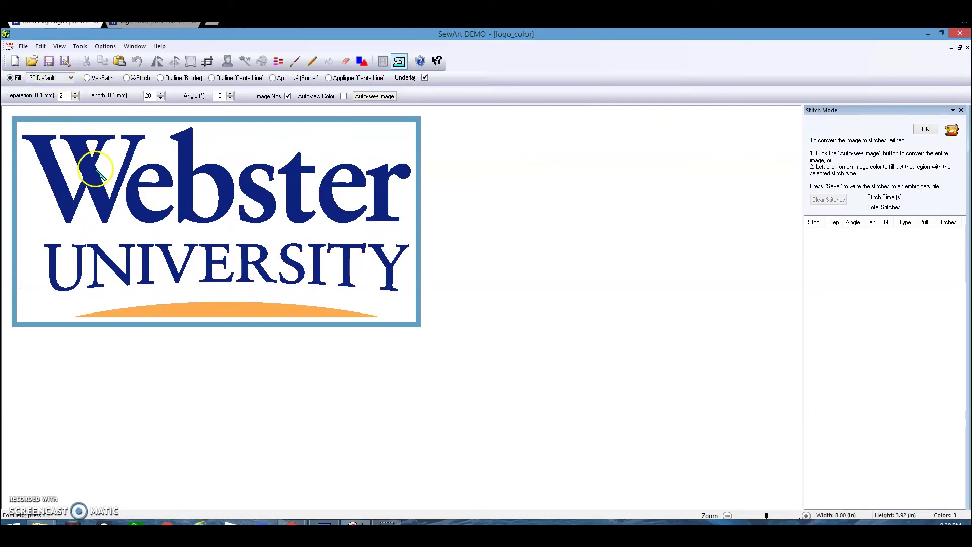
left_click(89, 162)
- Fill the e, b and one more Webster letter with navy stitches (separation 2, angle 0, length 20)
left_click(137, 178)
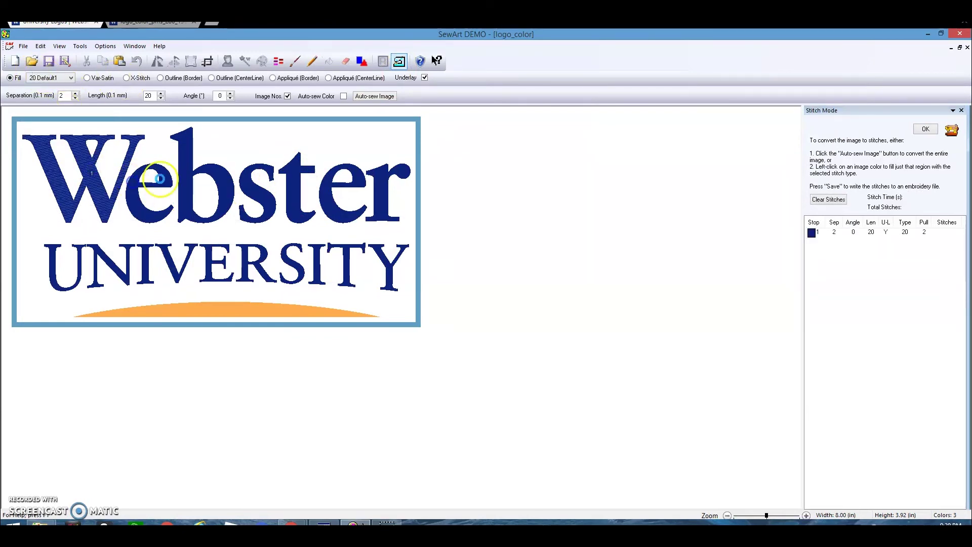
left_click(185, 173)
left_click(268, 182)
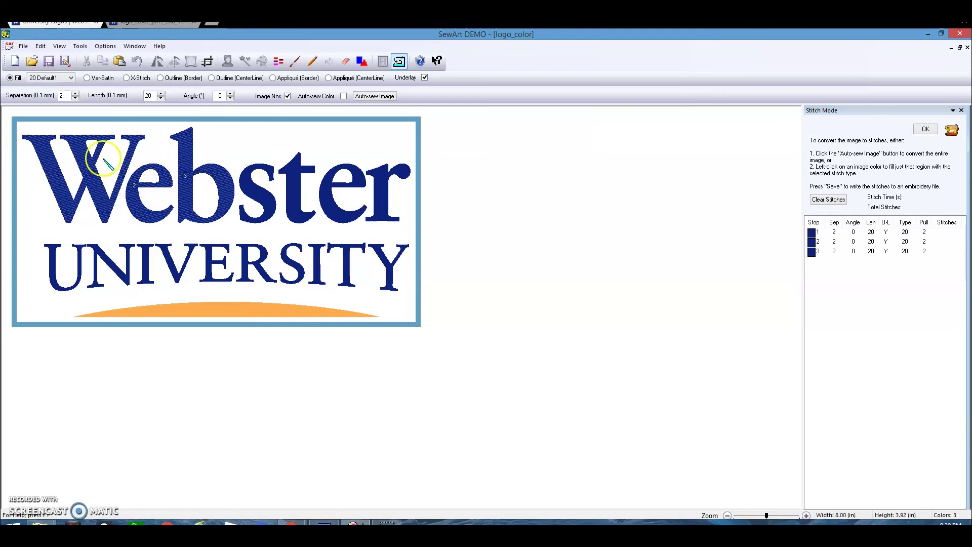